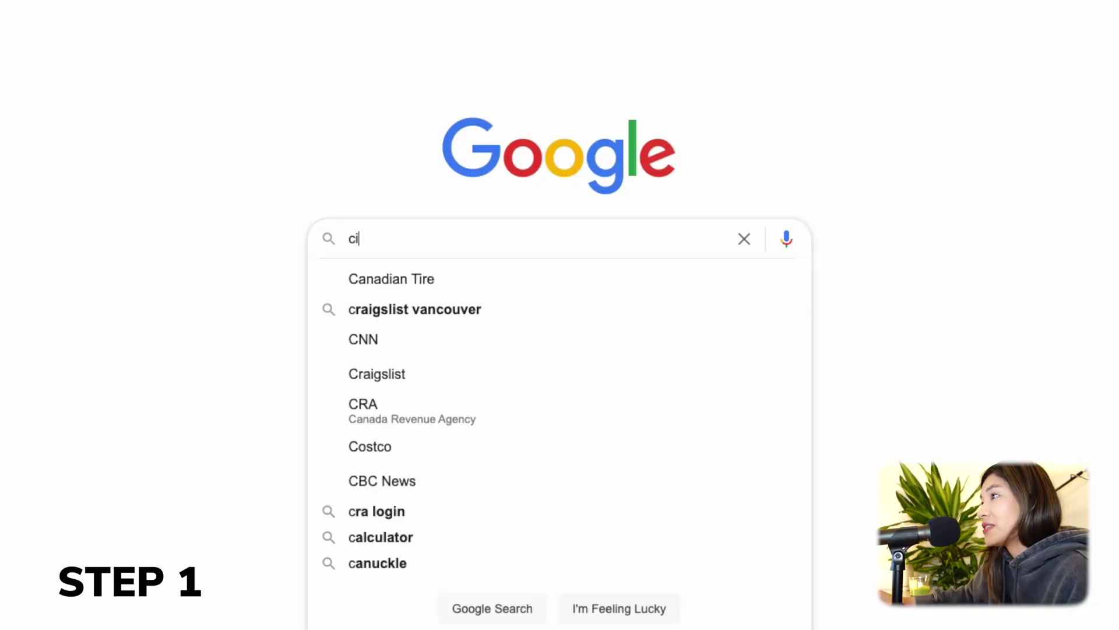
Search Google for cic.gc.ca.
{"action": "key", "text": "Return"}
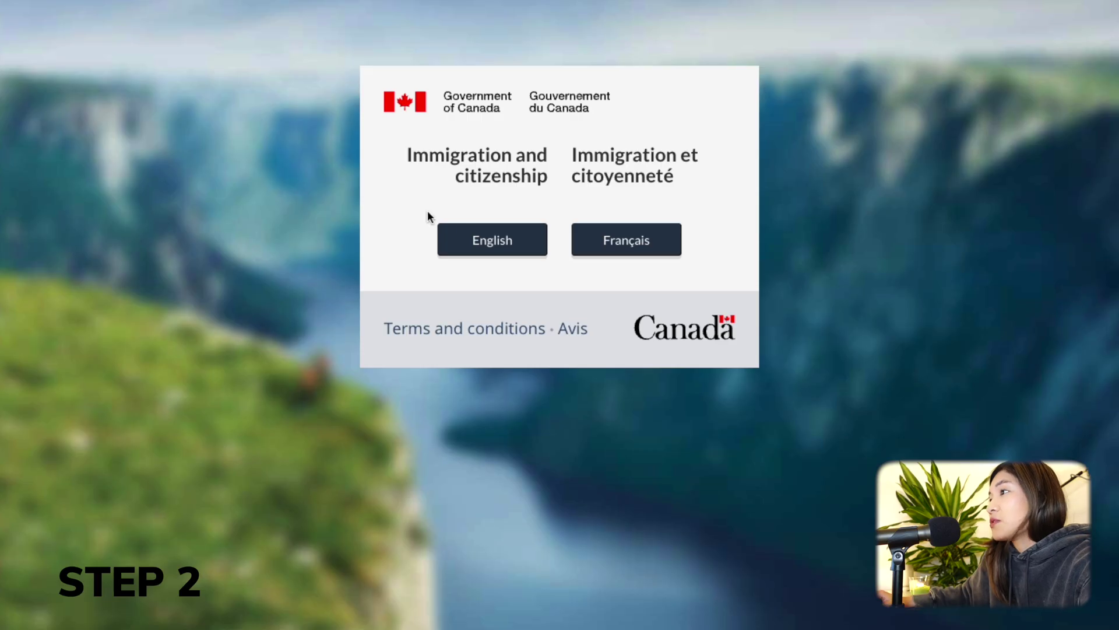
Switch the site to English and open 'Sign in or create an account to apply online'.
{"action": "left_click", "coordinate": [506, 241]}
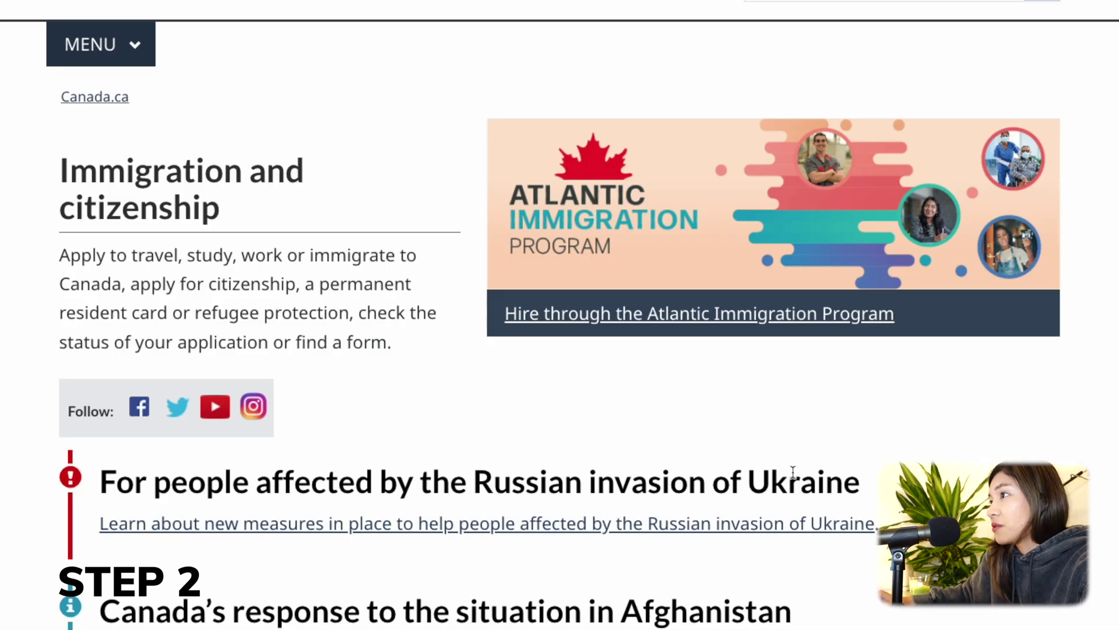
{"action": "scroll", "coordinate": [781, 470], "scroll_direction": "down", "scroll_amount": 10}
{"action": "scroll", "coordinate": [808, 475], "scroll_direction": "down", "scroll_amount": 1}
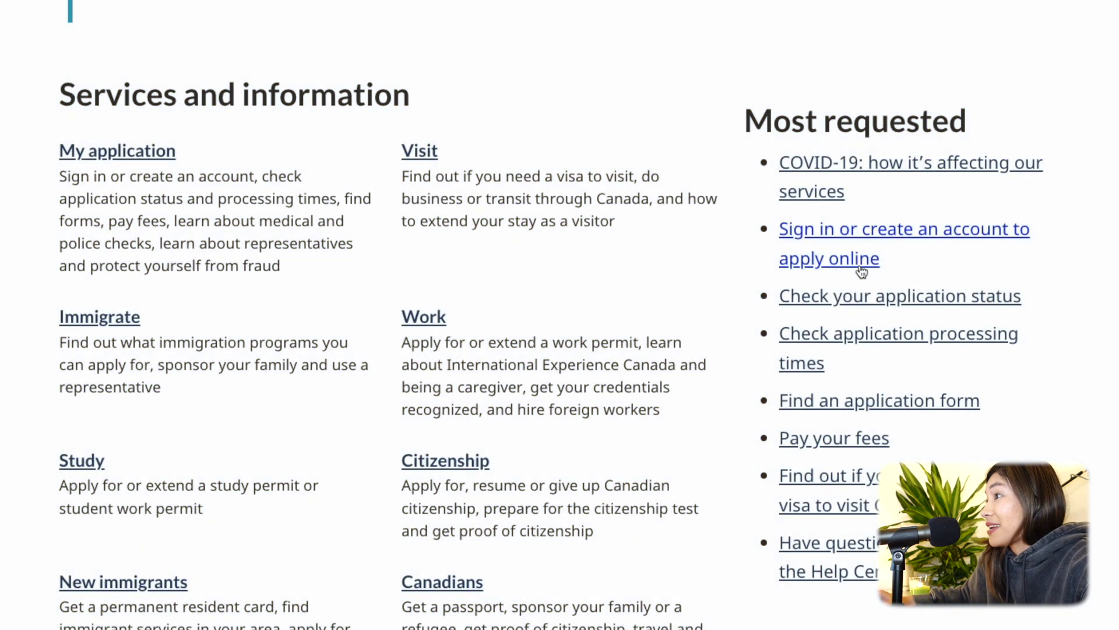
{"action": "left_click", "coordinate": [862, 270]}
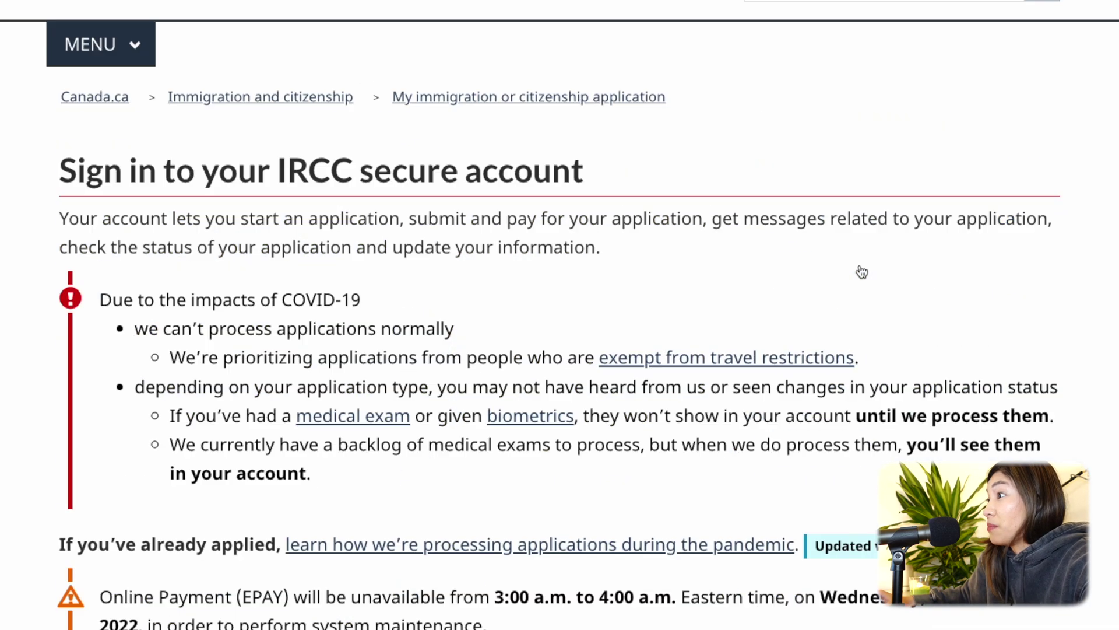
{"action": "scroll", "coordinate": [837, 290], "scroll_direction": "down", "scroll_amount": 9}
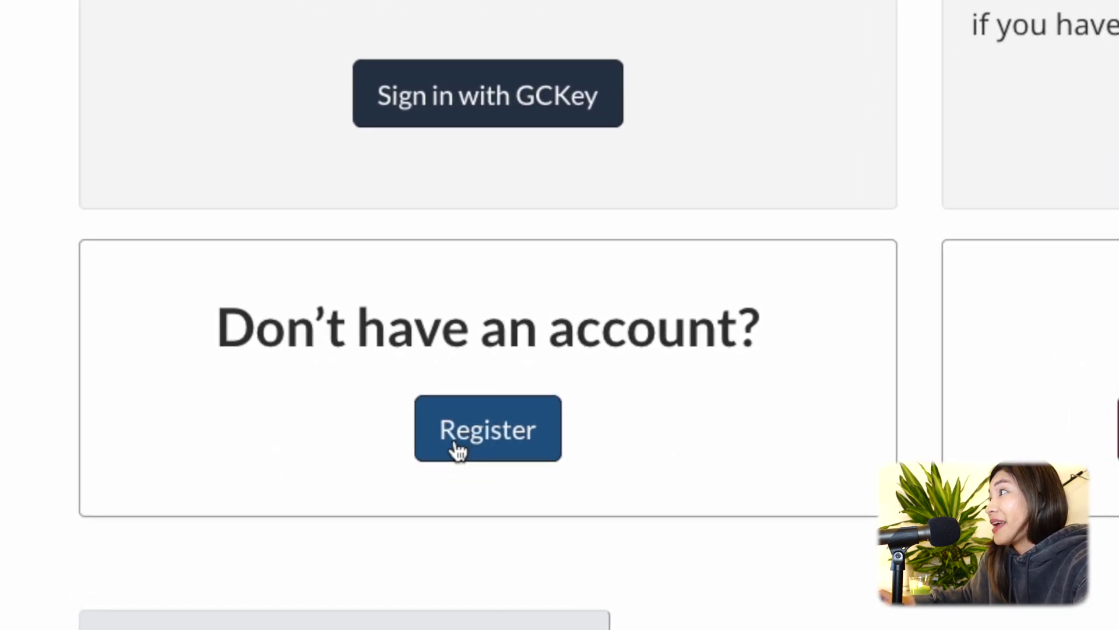
Open the Register instructions and scroll down to the 'Register with GCKey' section.
{"action": "left_click", "coordinate": [364, 473]}
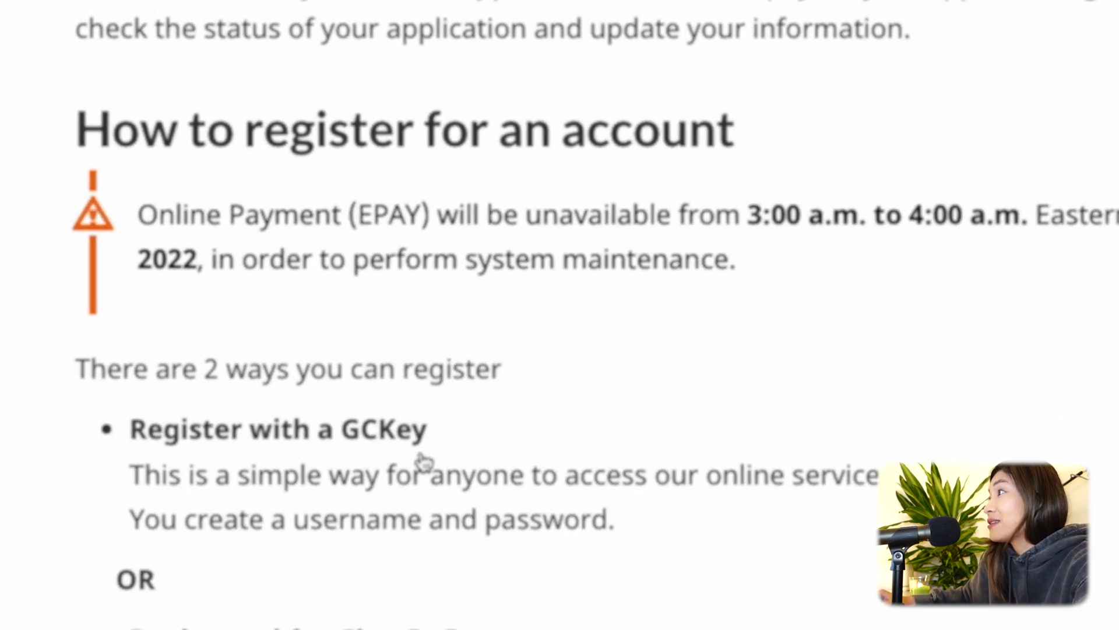
{"action": "scroll", "coordinate": [505, 490], "scroll_direction": "down", "scroll_amount": 3}
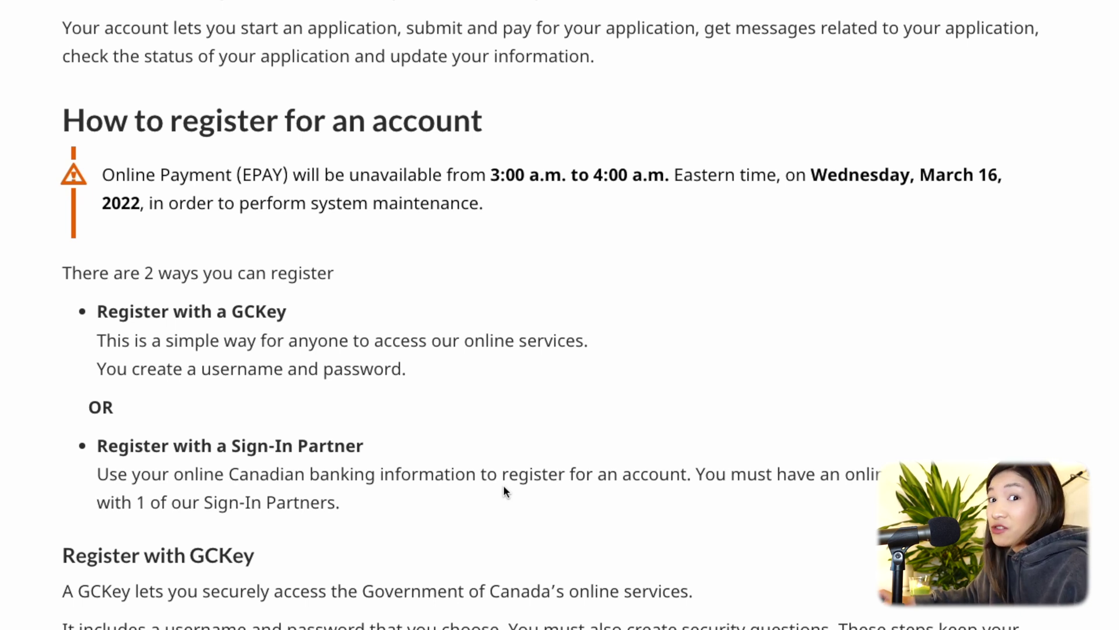
{"action": "scroll", "coordinate": [505, 491], "scroll_direction": "down", "scroll_amount": 8}
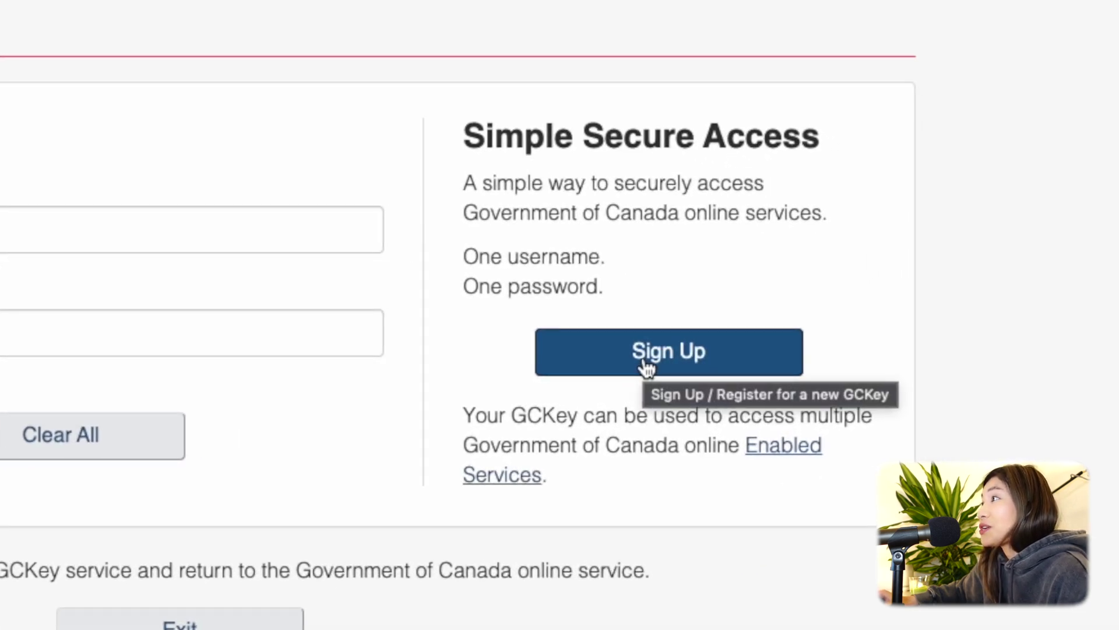
Start a GCKey sign-up, accept the terms, and submit a new username.
{"action": "left_click", "coordinate": [645, 367]}
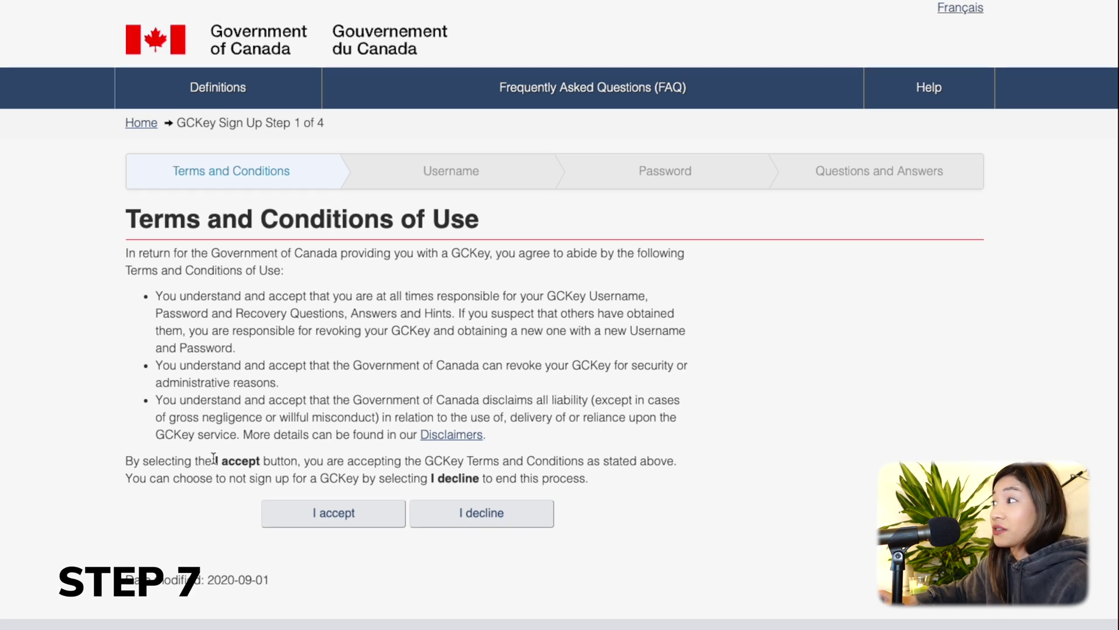
{"action": "left_click", "coordinate": [305, 526]}
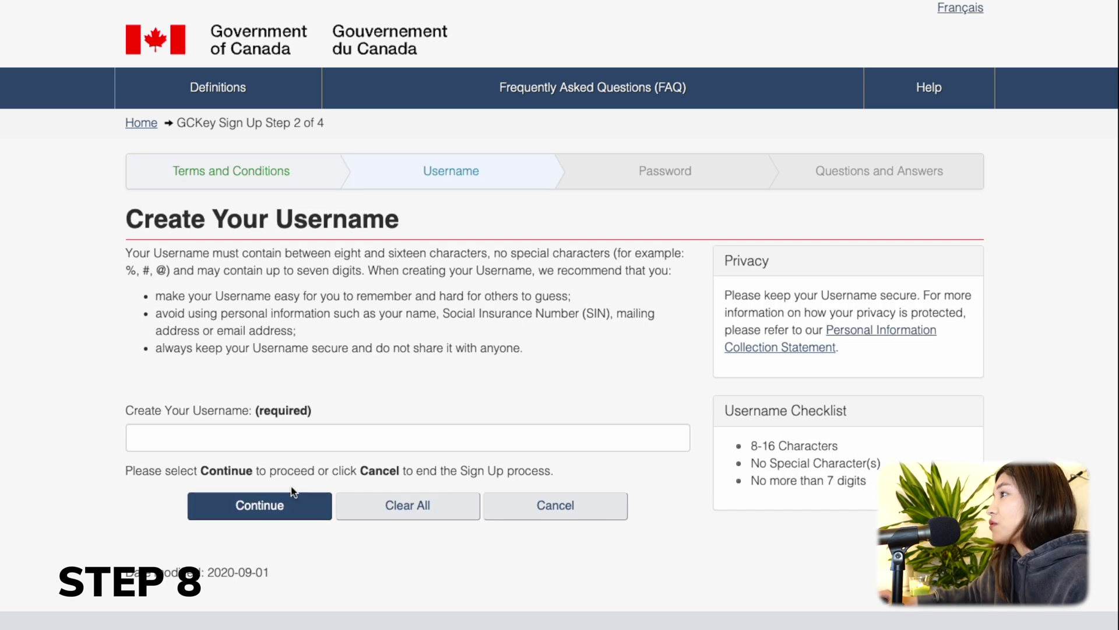
{"action": "left_click", "coordinate": [280, 432]}
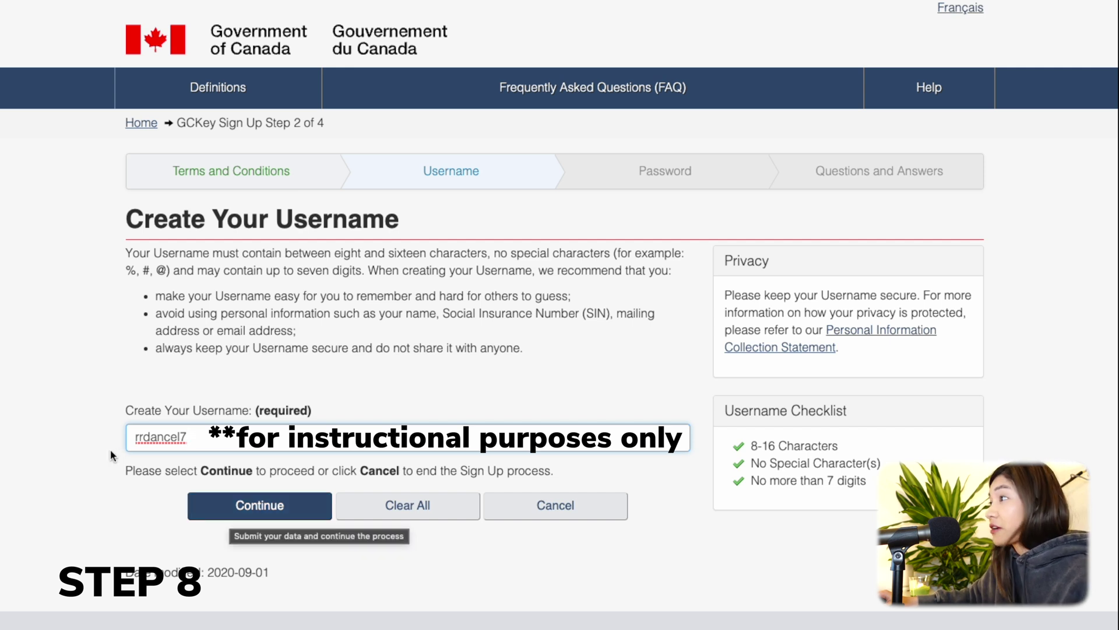
{"action": "left_click", "coordinate": [250, 511]}
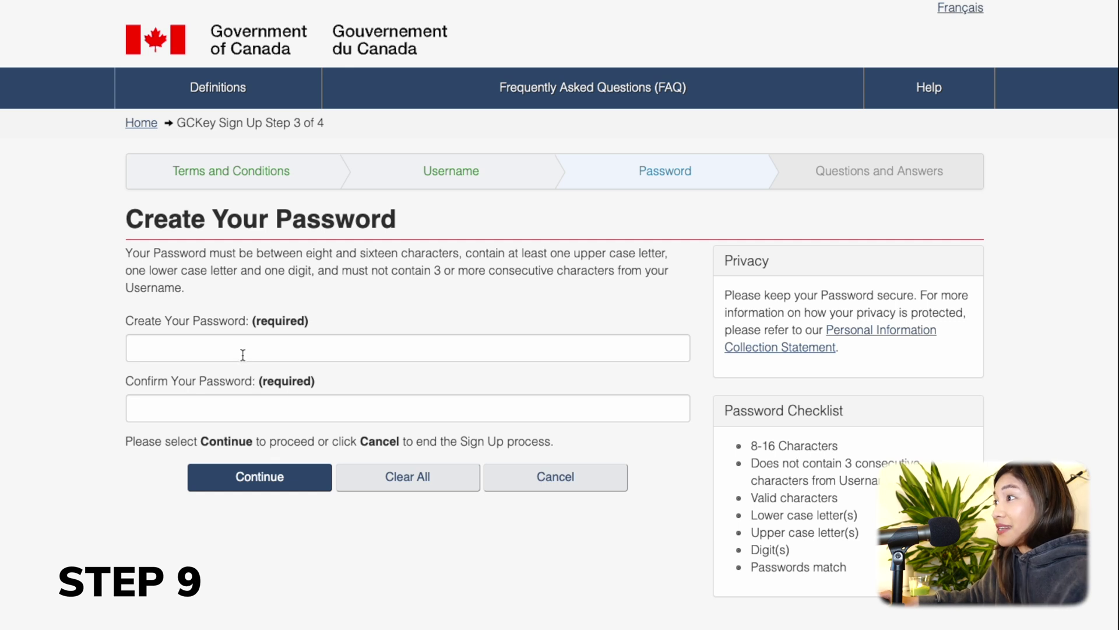
Enter and confirm a new GCKey password that satisfies every checklist rule.
{"action": "left_click", "coordinate": [243, 354]}
{"action": "type", "text": "•••••••••••"}
{"action": "left_click", "coordinate": [243, 404]}
{"action": "type", "text": "•••••••••••"}
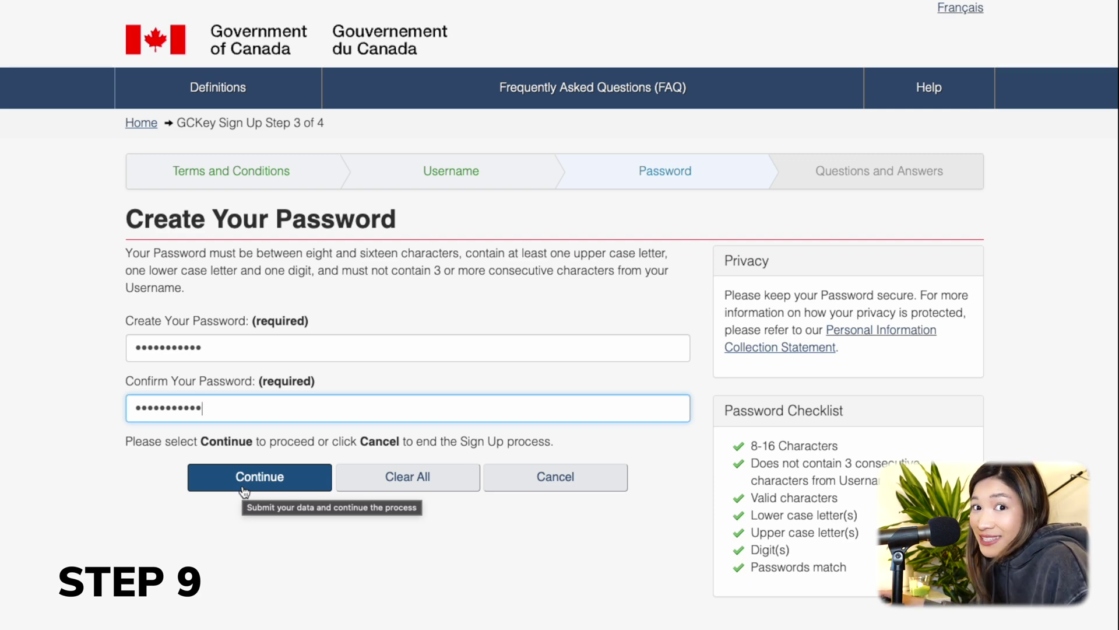
{"action": "left_click", "coordinate": [243, 492]}
{"action": "scroll", "coordinate": [65, 305], "scroll_direction": "down", "scroll_amount": 2}
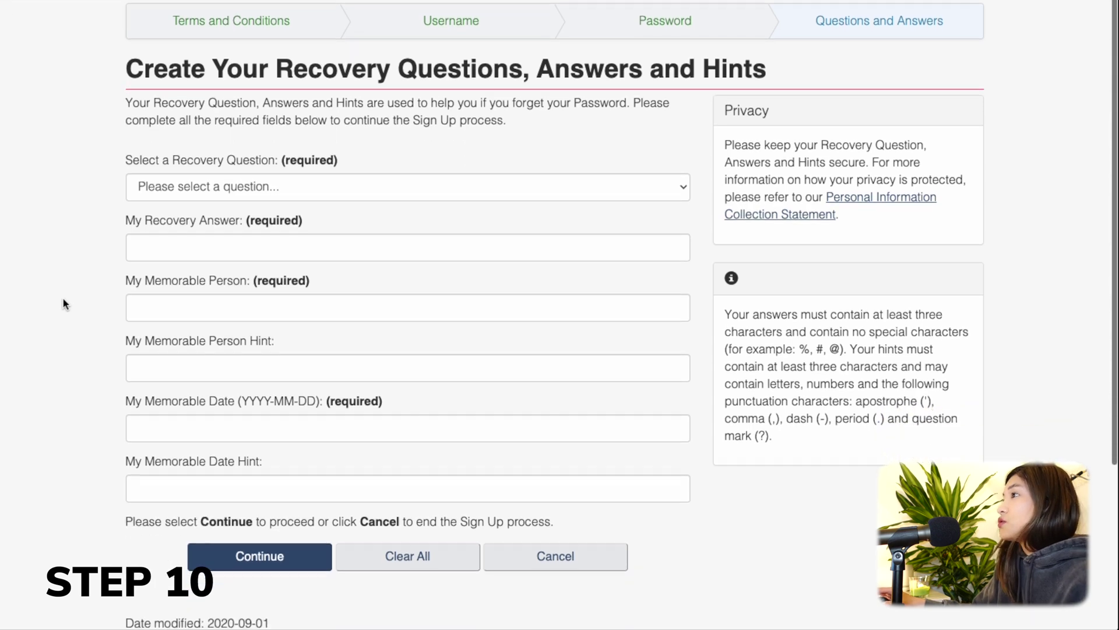
Pick the first pet's name recovery question, enter the recovery and memorable-person answers, and submit.
{"action": "left_click", "coordinate": [196, 188]}
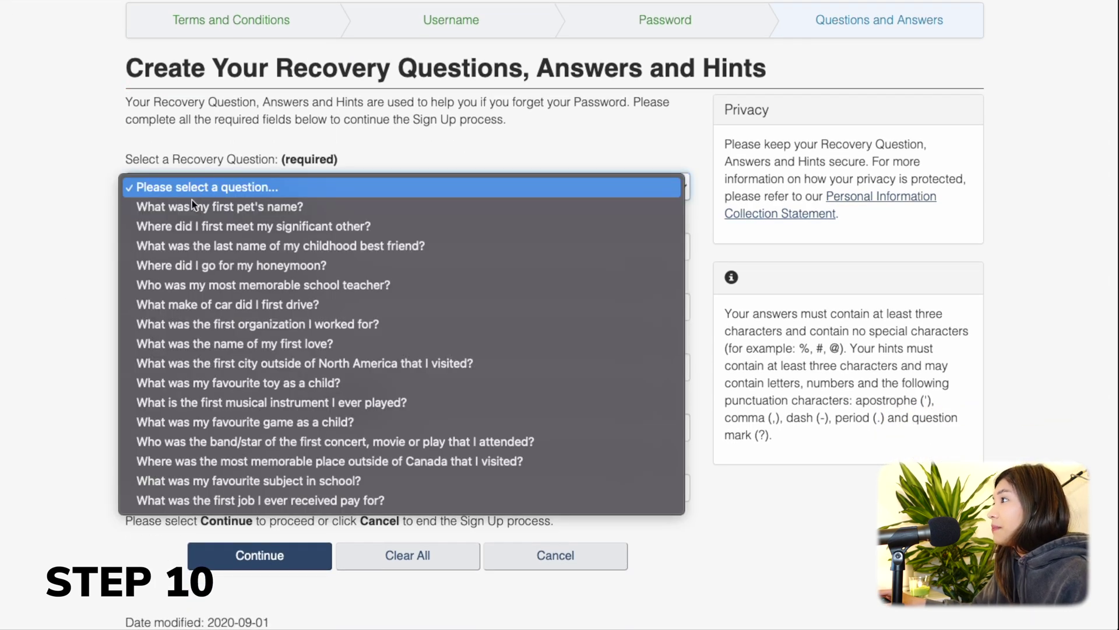
{"action": "left_click", "coordinate": [195, 207]}
{"action": "left_click", "coordinate": [200, 253]}
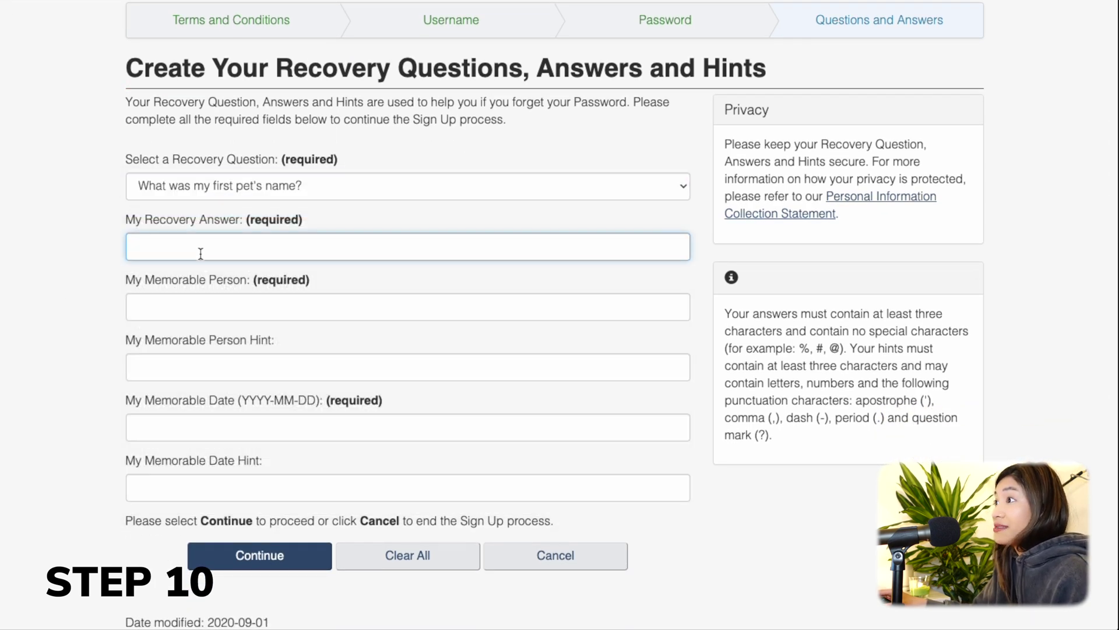
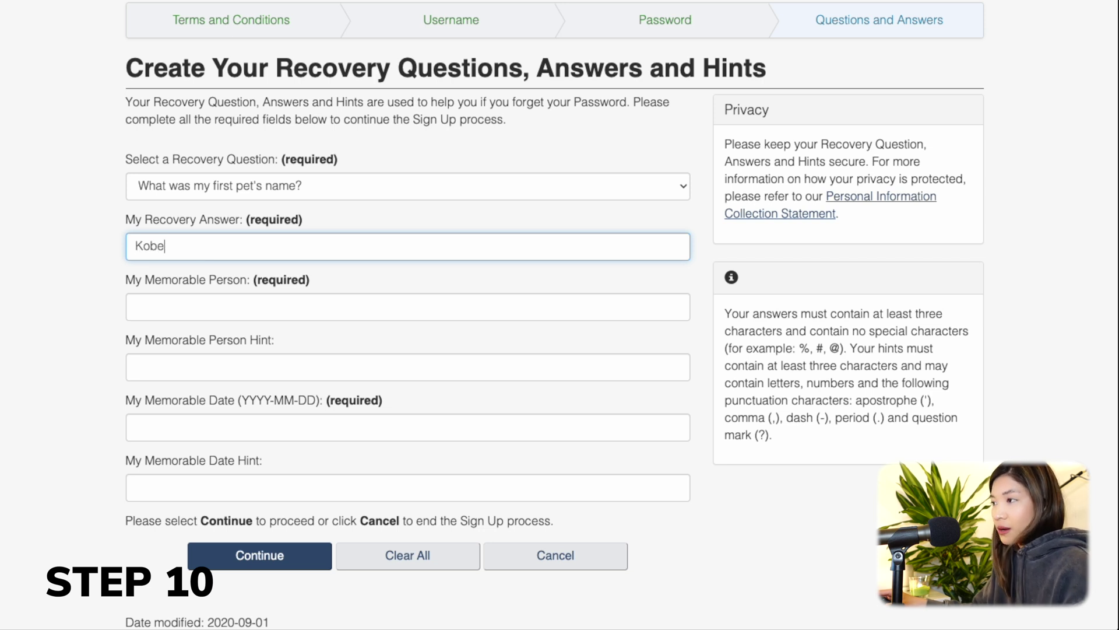
{"action": "left_click", "coordinate": [202, 299]}
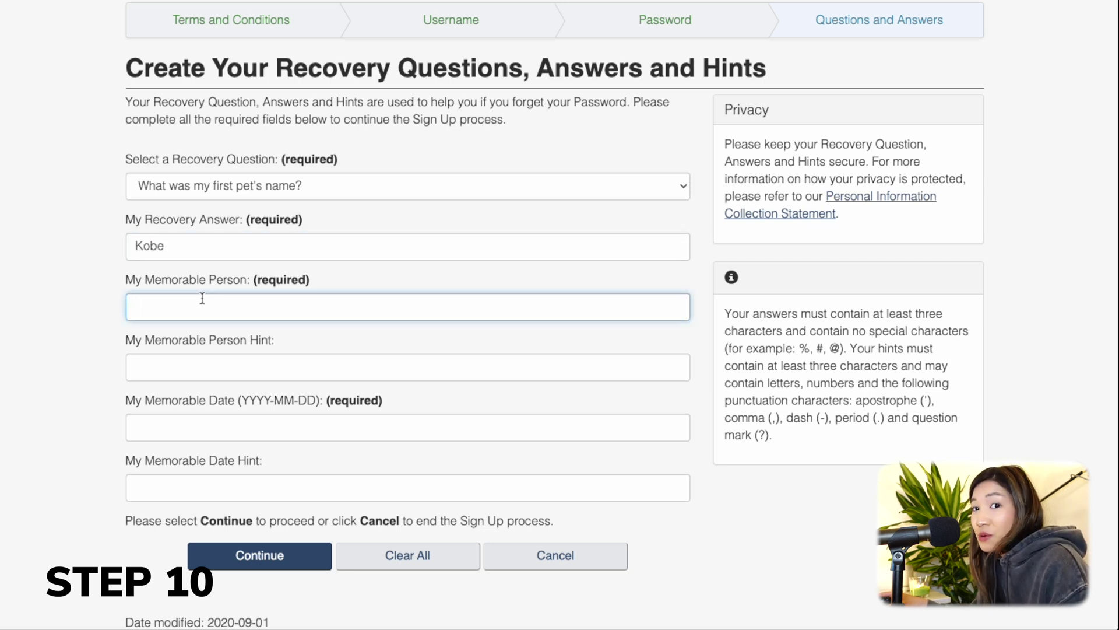
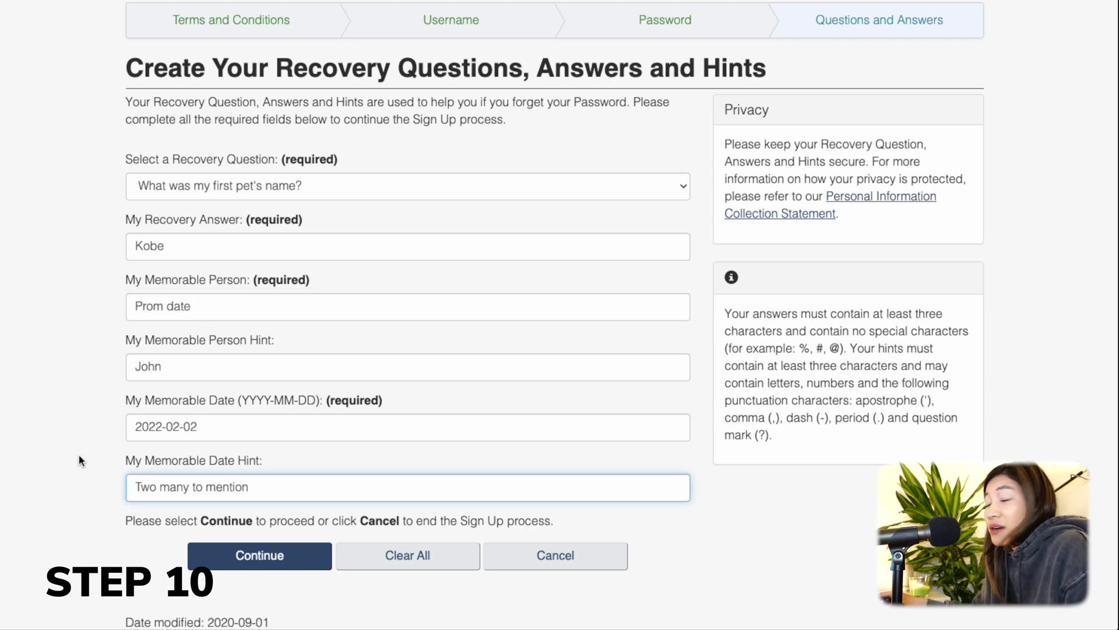
{"action": "left_click", "coordinate": [248, 570]}
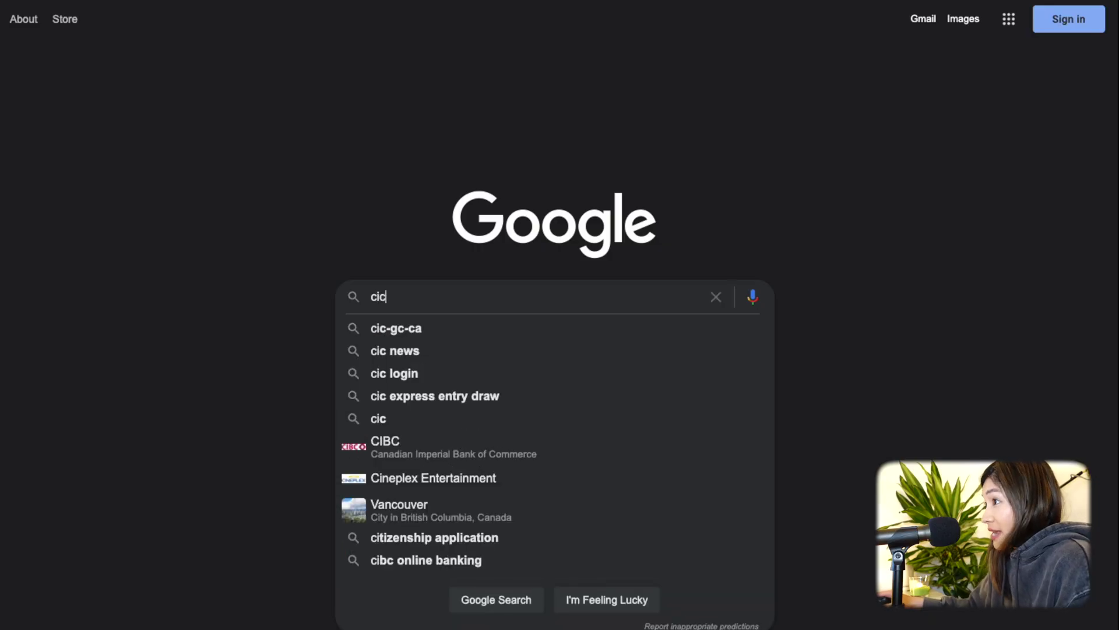
Search Google again for cic.gc.ca and open the Immigration and citizenship result.
{"action": "type", "text": ".gc.ca"}
{"action": "key", "text": "Return"}
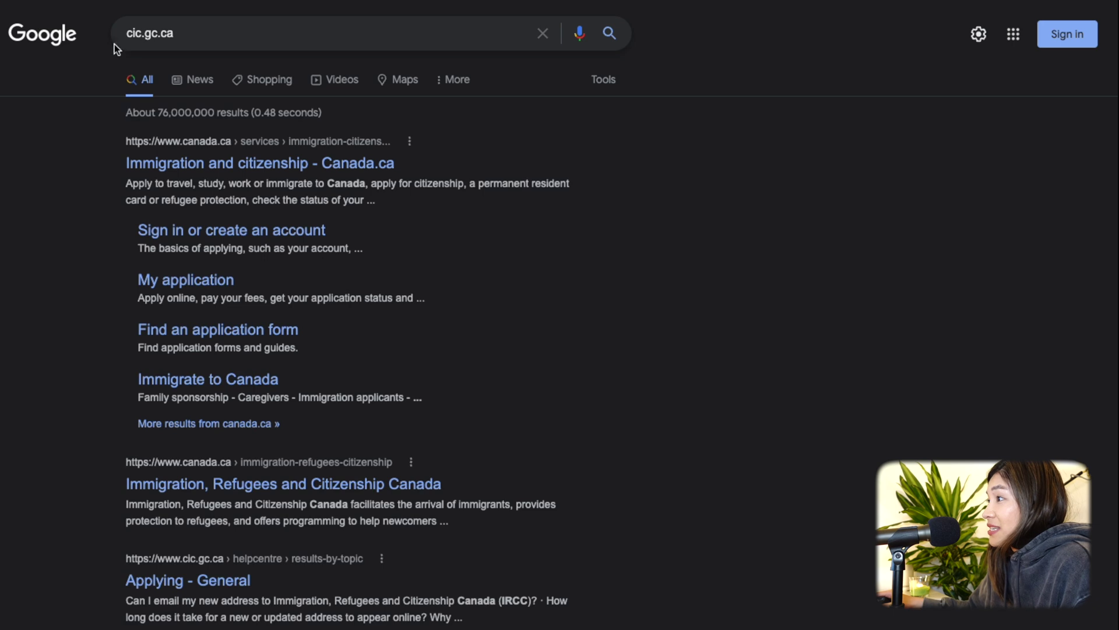
{"action": "left_click", "coordinate": [191, 153]}
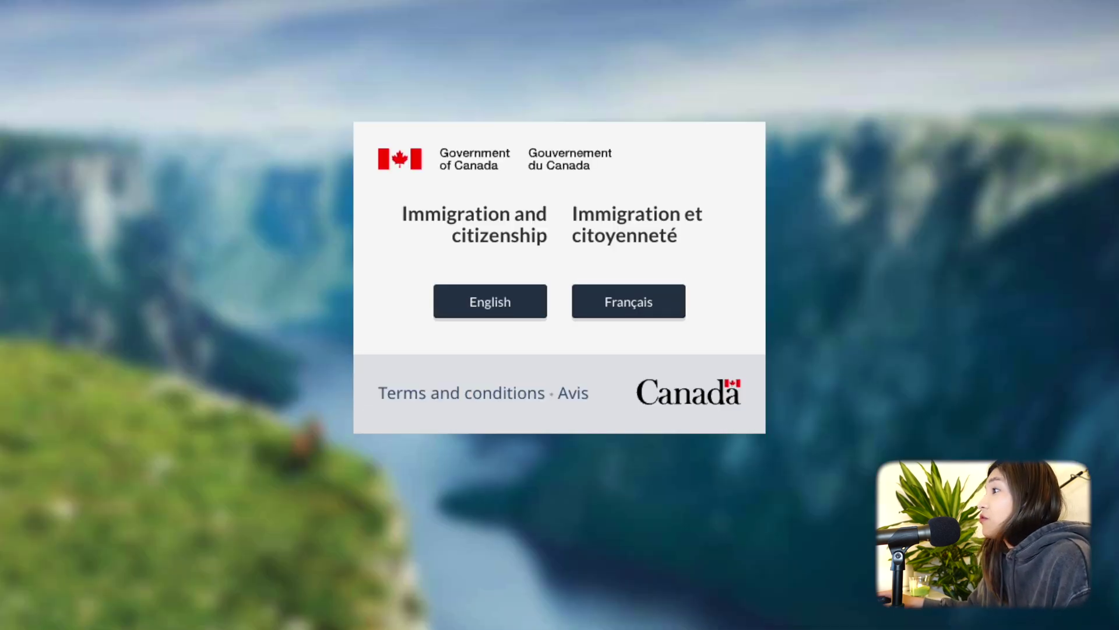
Choose English and open the 'Sign in or create an account' page.
{"action": "left_click", "coordinate": [501, 304]}
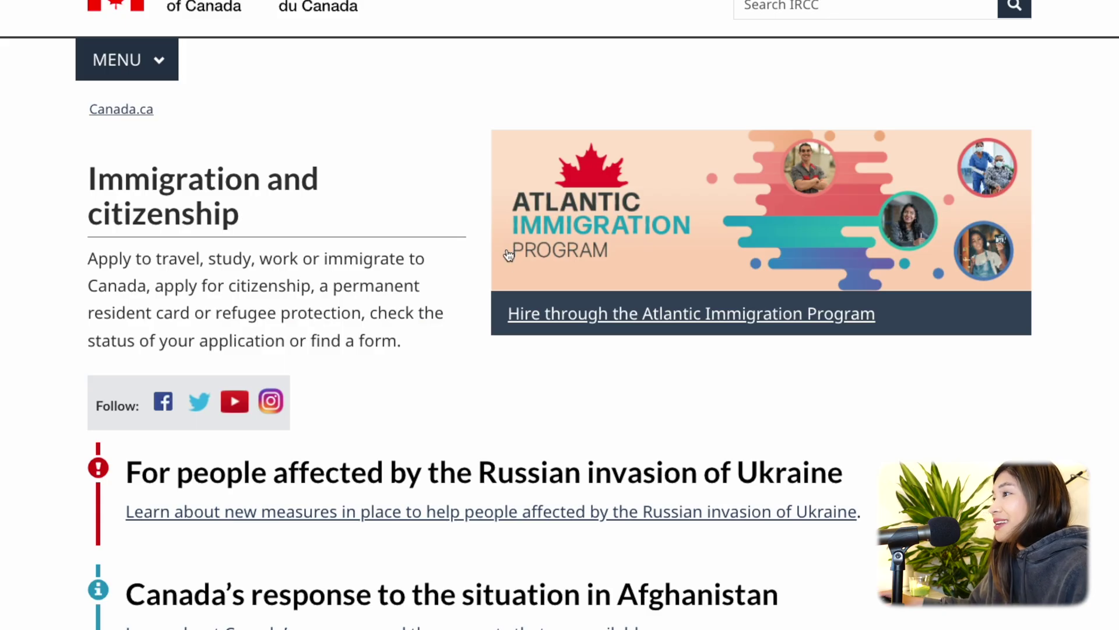
{"action": "scroll", "coordinate": [797, 470], "scroll_direction": "down", "scroll_amount": 10}
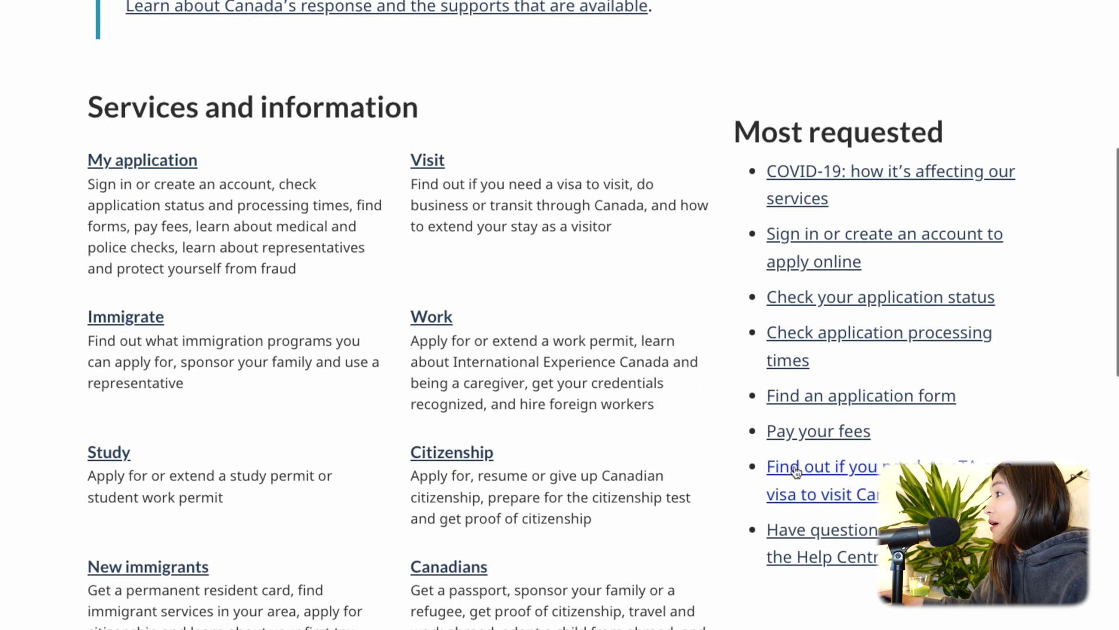
{"action": "left_click", "coordinate": [752, 235]}
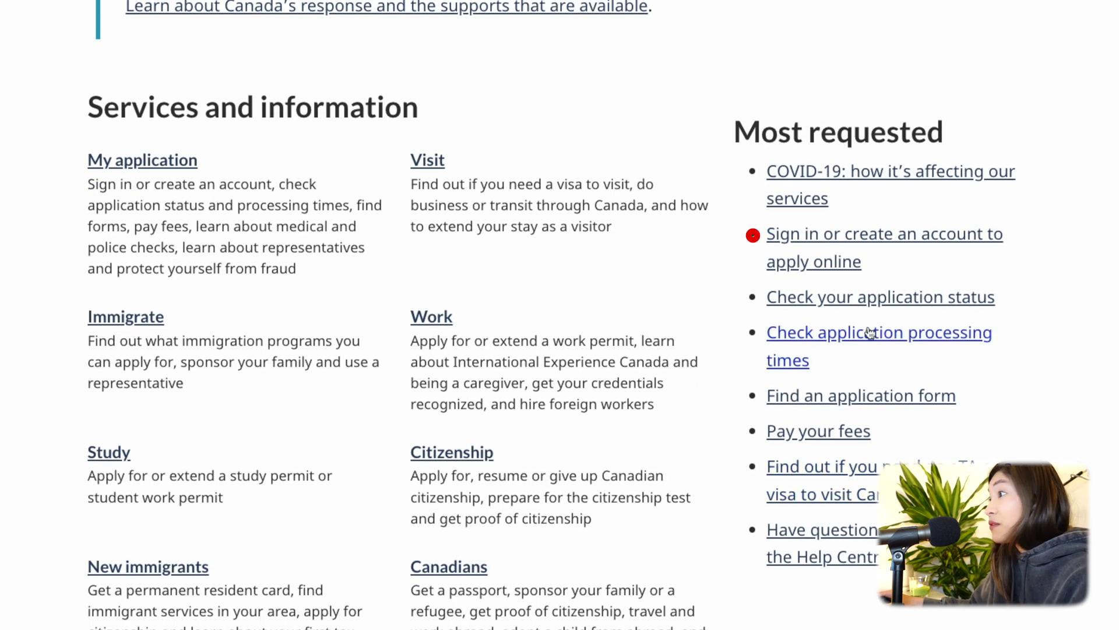
{"action": "left_click", "coordinate": [843, 270]}
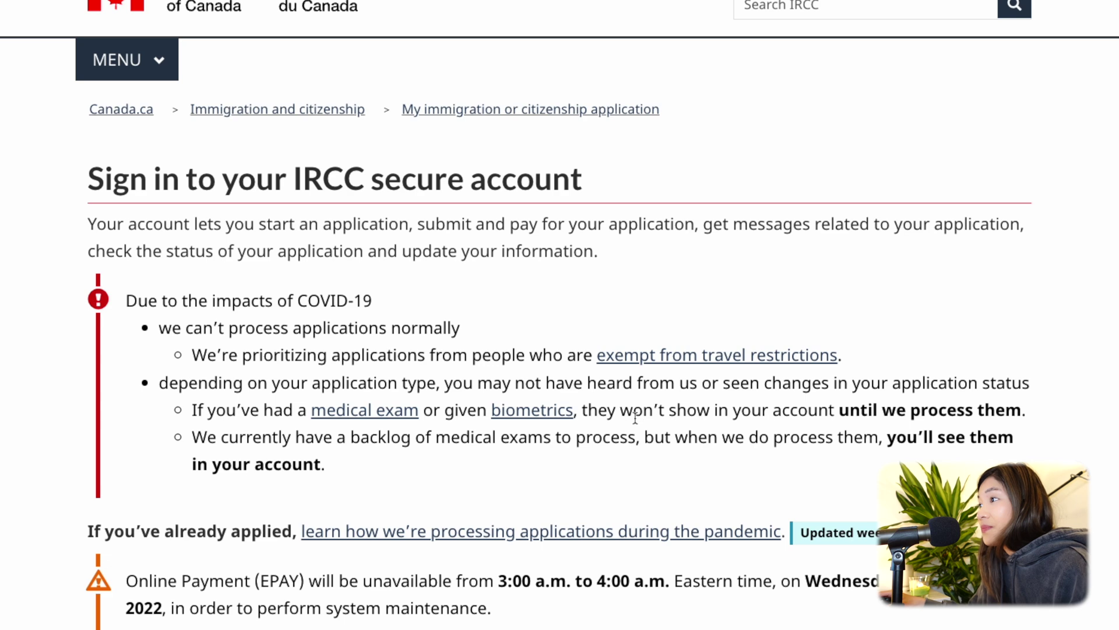
{"action": "scroll", "coordinate": [624, 421], "scroll_direction": "down", "scroll_amount": 7}
{"action": "scroll", "coordinate": [625, 426], "scroll_direction": "down", "scroll_amount": 2}
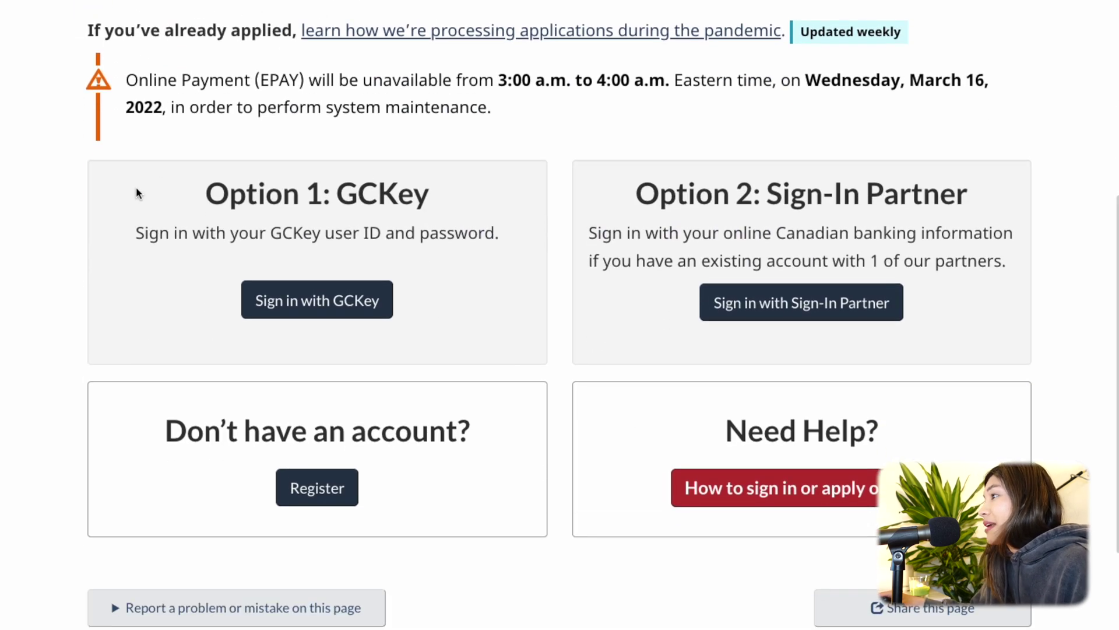
Sign in with GCKey using the new account's password.
{"action": "left_click", "coordinate": [300, 310]}
{"action": "type", "text": "••••••••••••"}
{"action": "left_click", "coordinate": [361, 455]}
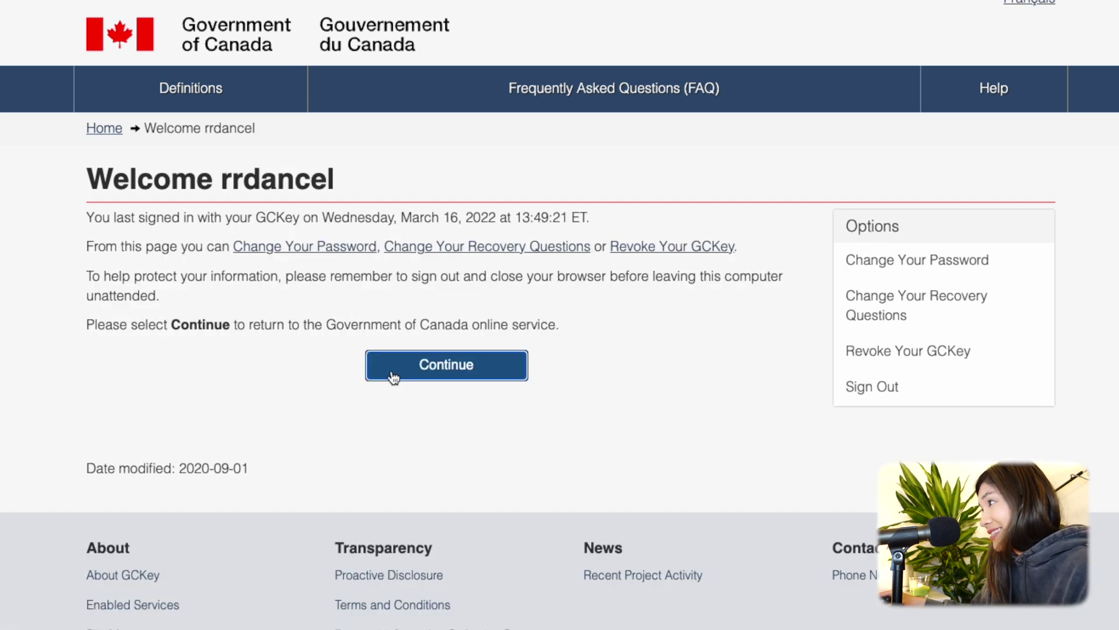
Continue past the GCKey welcome, accept the account terms, and paste in the secret question answer.
{"action": "left_click", "coordinate": [393, 377]}
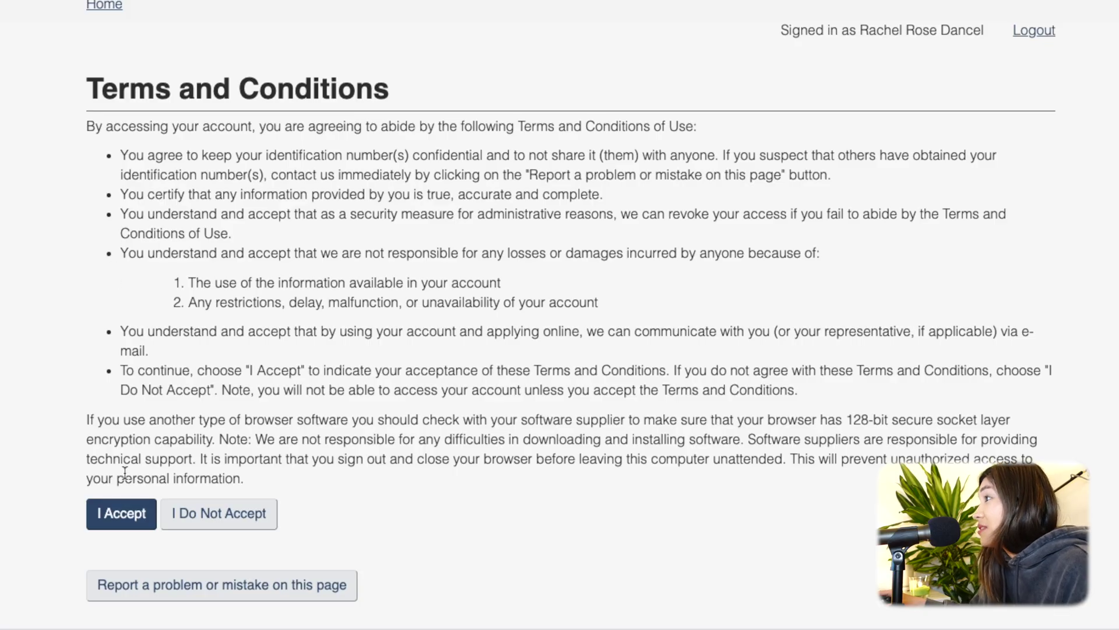
{"action": "left_click", "coordinate": [117, 516]}
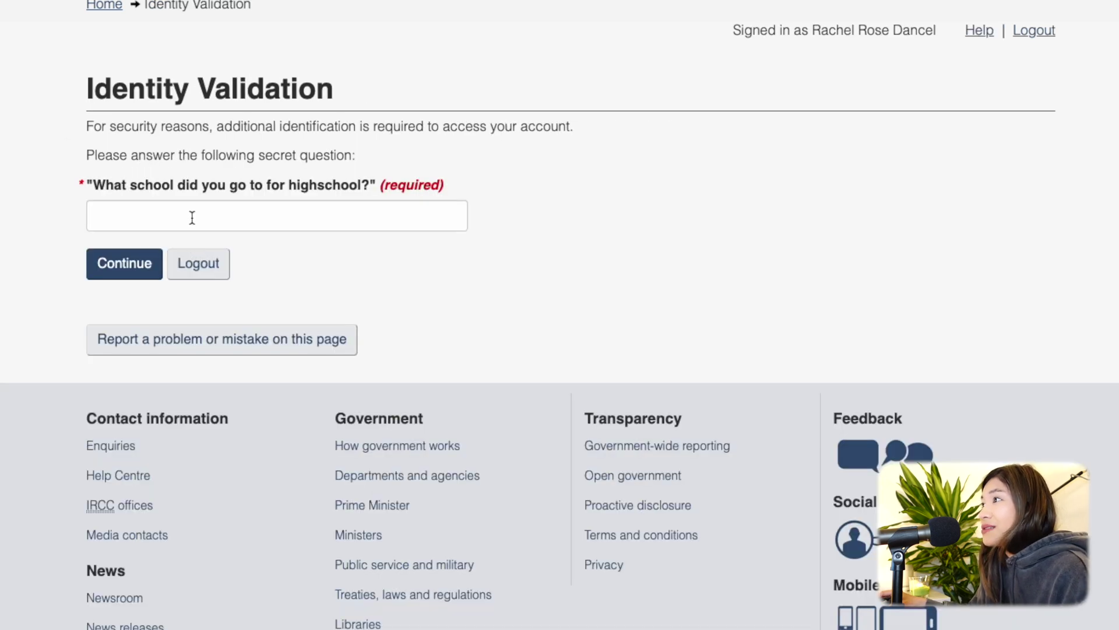
{"action": "left_click", "coordinate": [192, 216]}
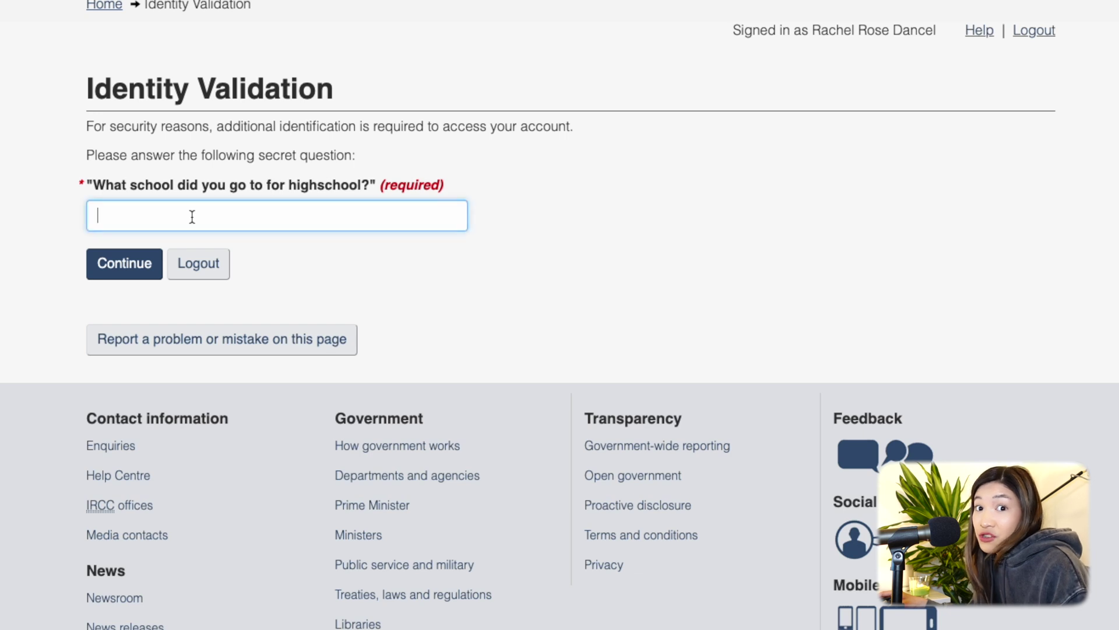
{"action": "key", "text": "super+v"}
{"action": "left_click", "coordinate": [146, 265]}
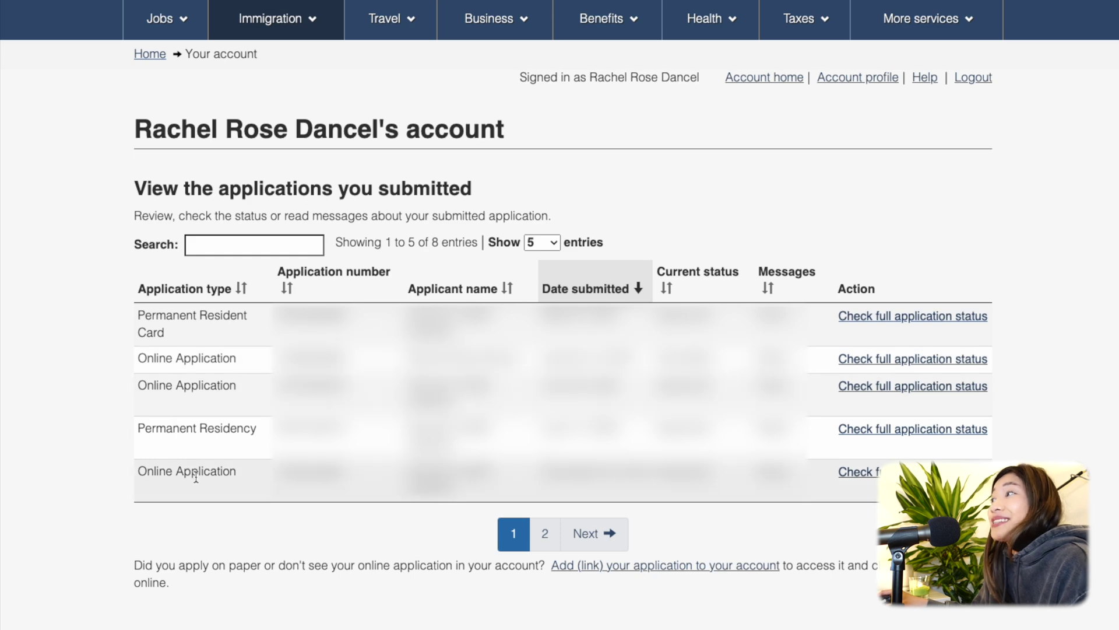
Open the first application's full status and scroll to its March 31, 2021 approval.
{"action": "left_click", "coordinate": [926, 318]}
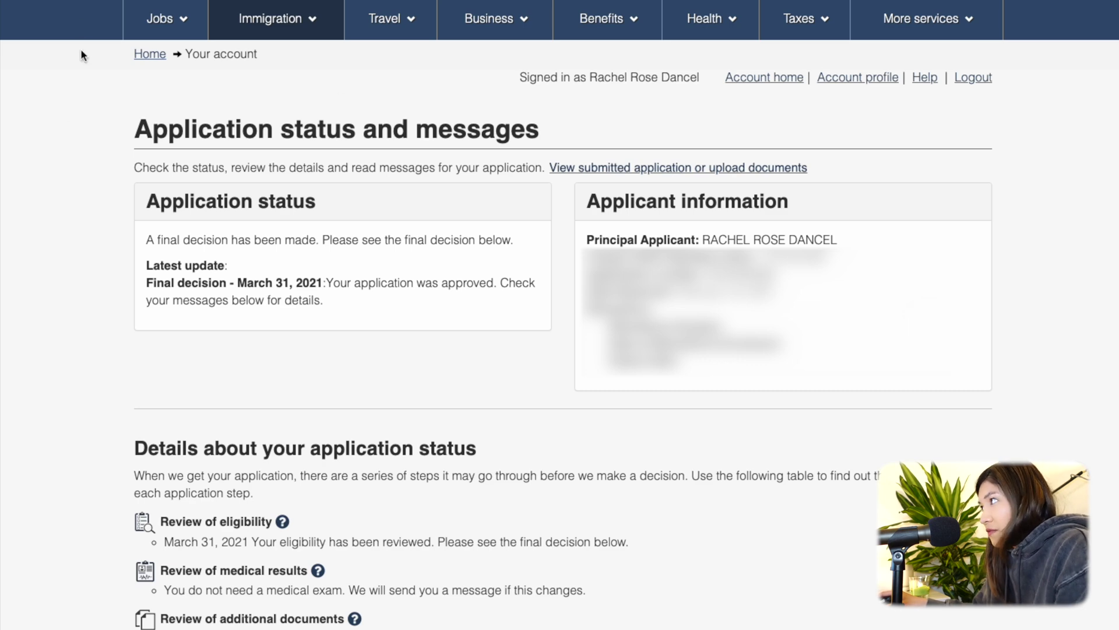
{"action": "scroll", "coordinate": [76, 194], "scroll_direction": "down", "scroll_amount": 7}
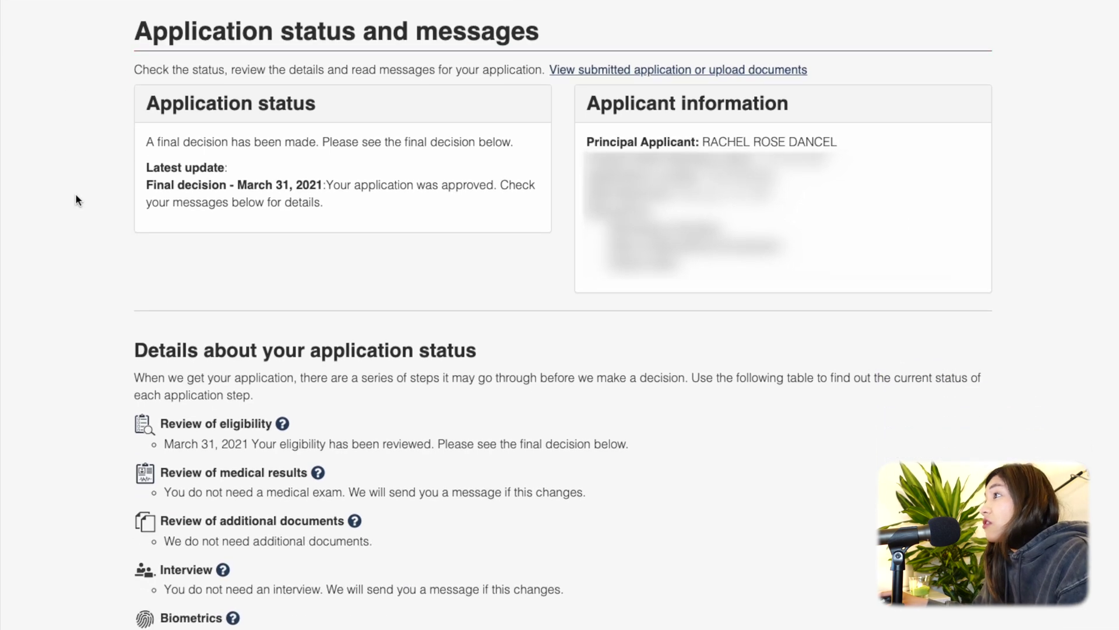
{"action": "scroll", "coordinate": [75, 193], "scroll_direction": "down", "scroll_amount": 1}
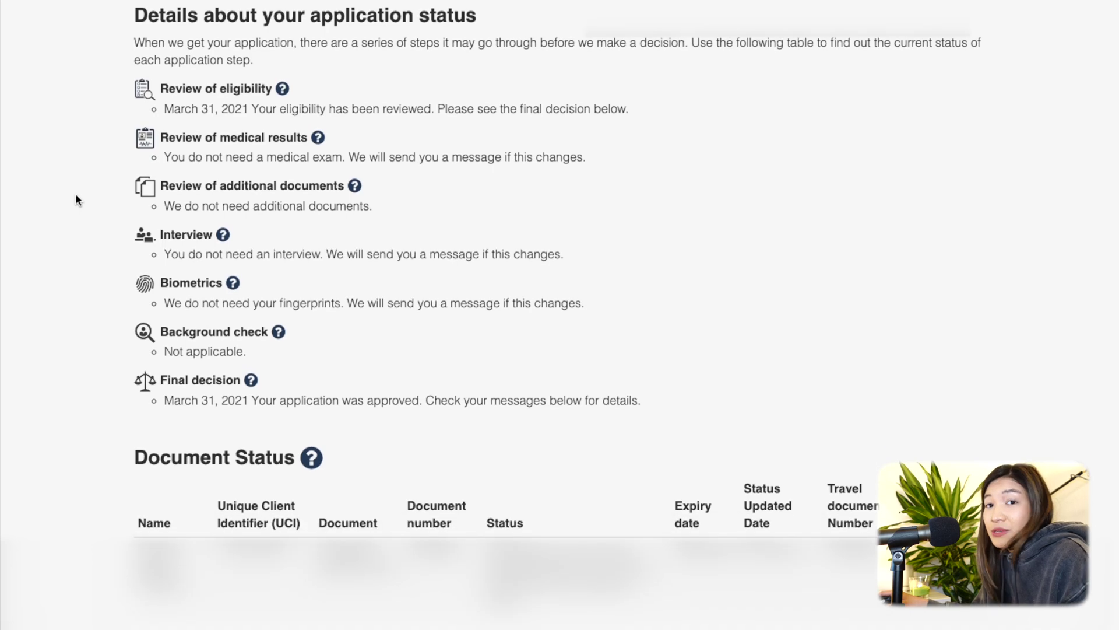